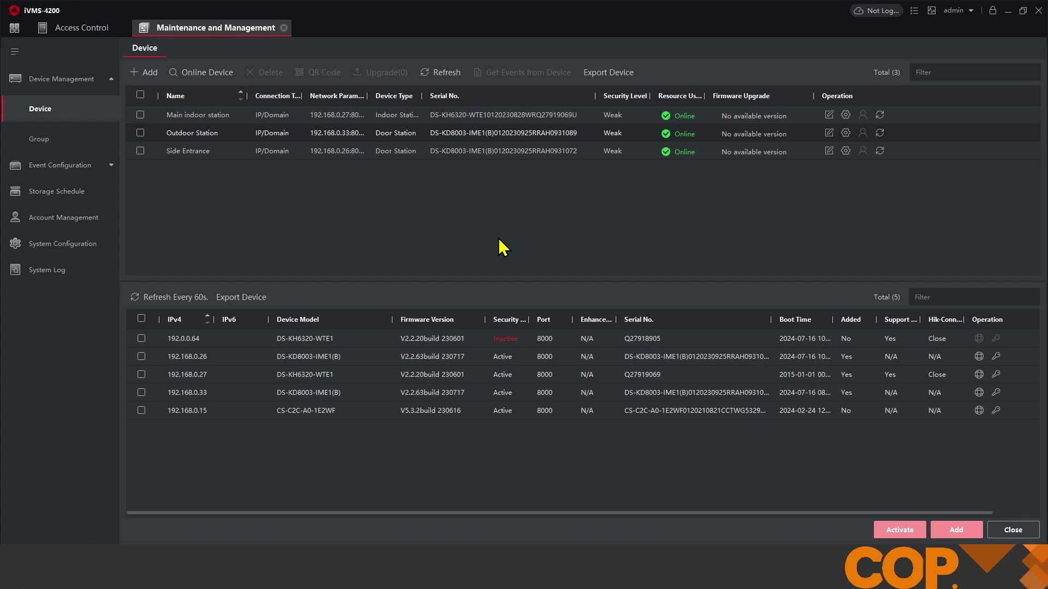
- Rename the main indoor station at 192.168.0.27 to 'M Living Room'
{"action": "double_click", "coordinate": [196, 115]}
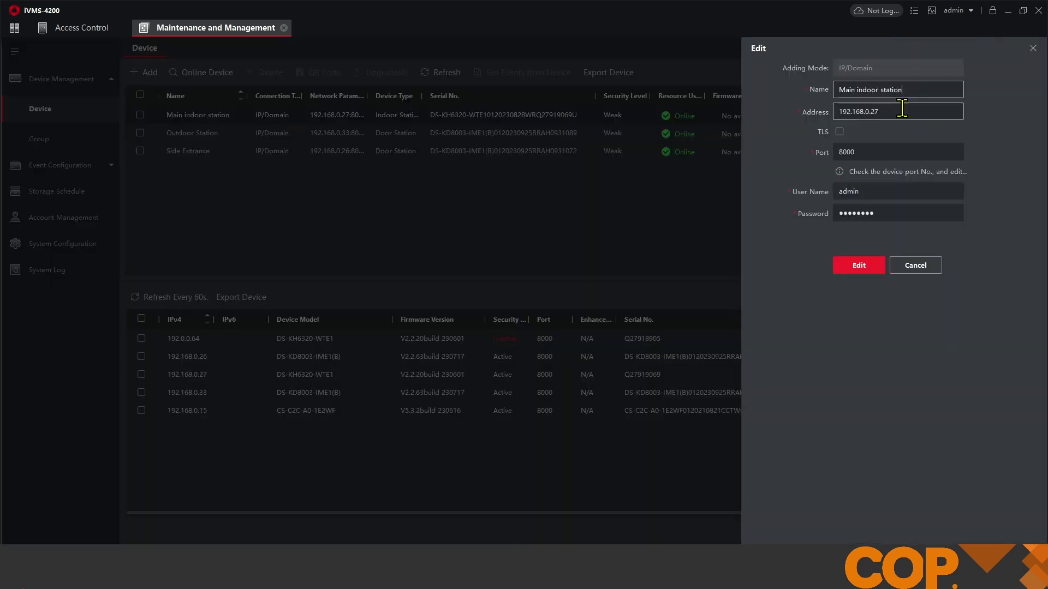
{"action": "left_click_drag", "start_coordinate": [904, 91], "coordinate": [780, 104]}
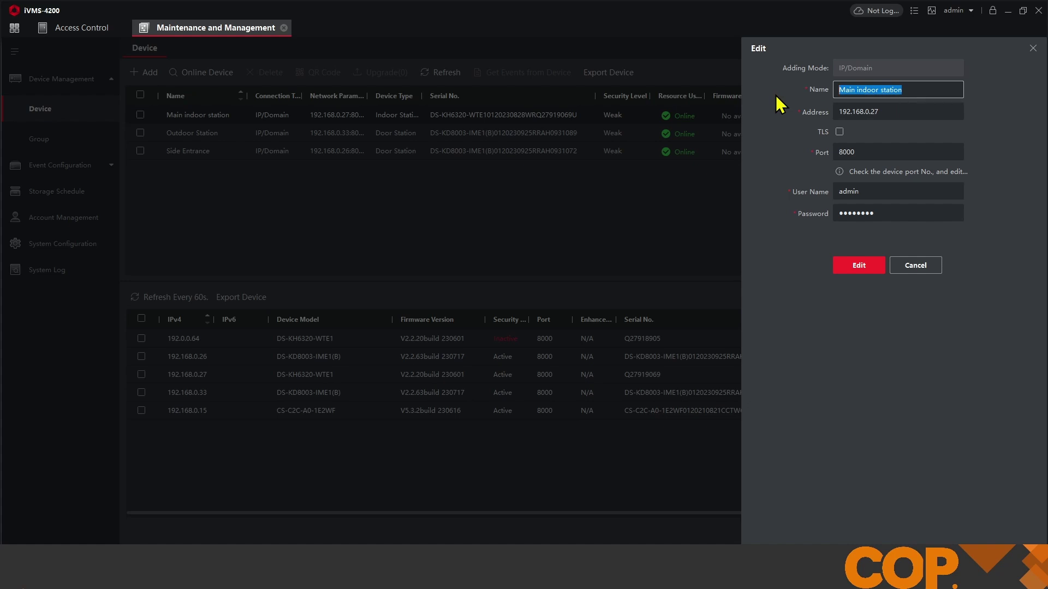
{"action": "type", "text": "M"}
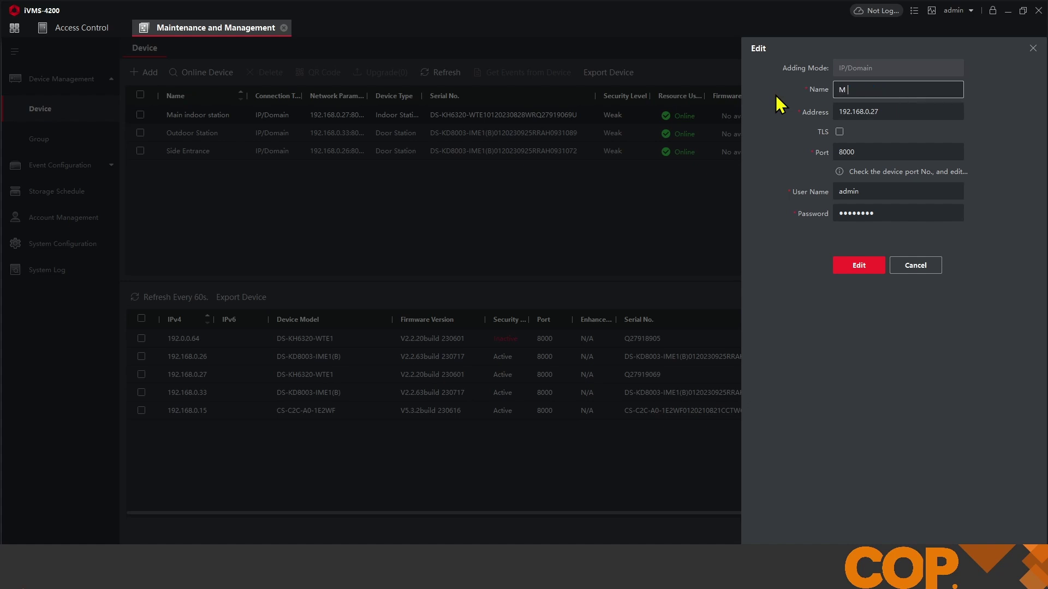
{"action": "type", "text": " Living Room"}
{"action": "left_click", "coordinate": [868, 262]}
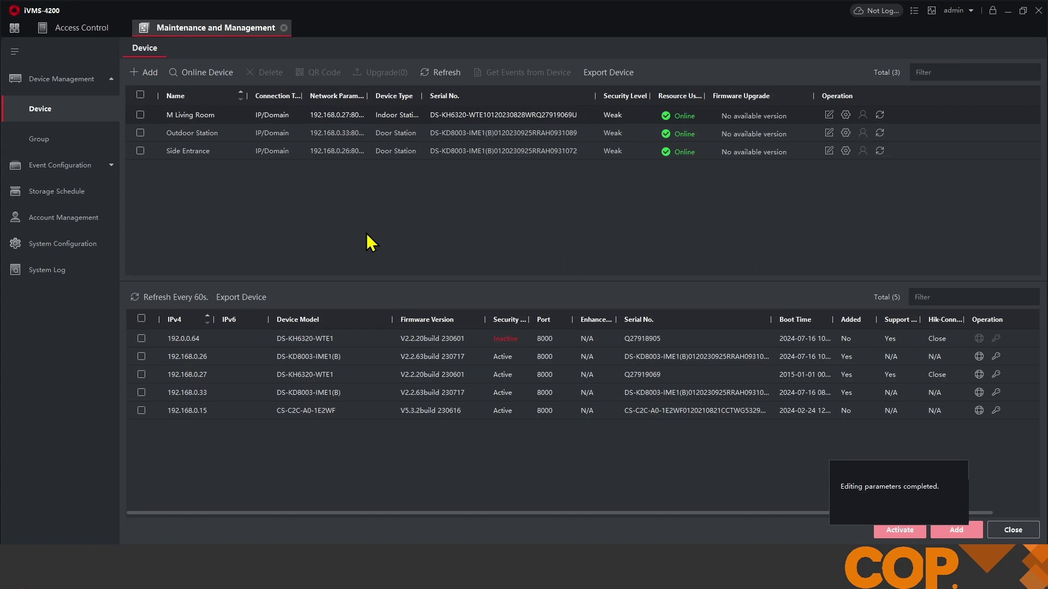
- Activate the station at 192.0.0.64 with a new admin password and skip the security question
{"action": "left_click", "coordinate": [141, 339]}
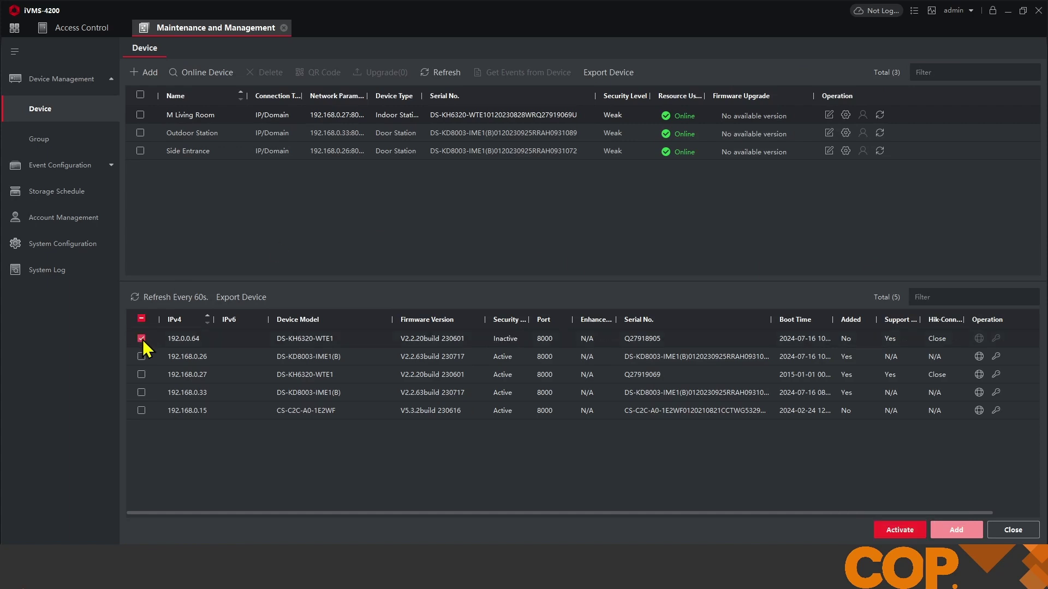
{"action": "left_click", "coordinate": [895, 530]}
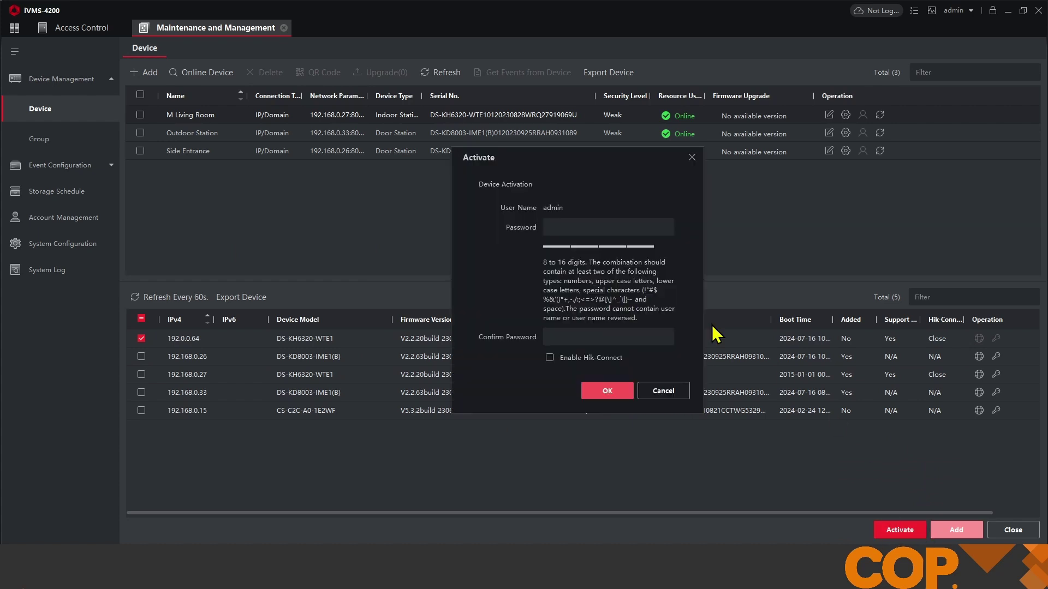
{"action": "left_click", "coordinate": [573, 226]}
{"action": "type", "text": "••••••••"}
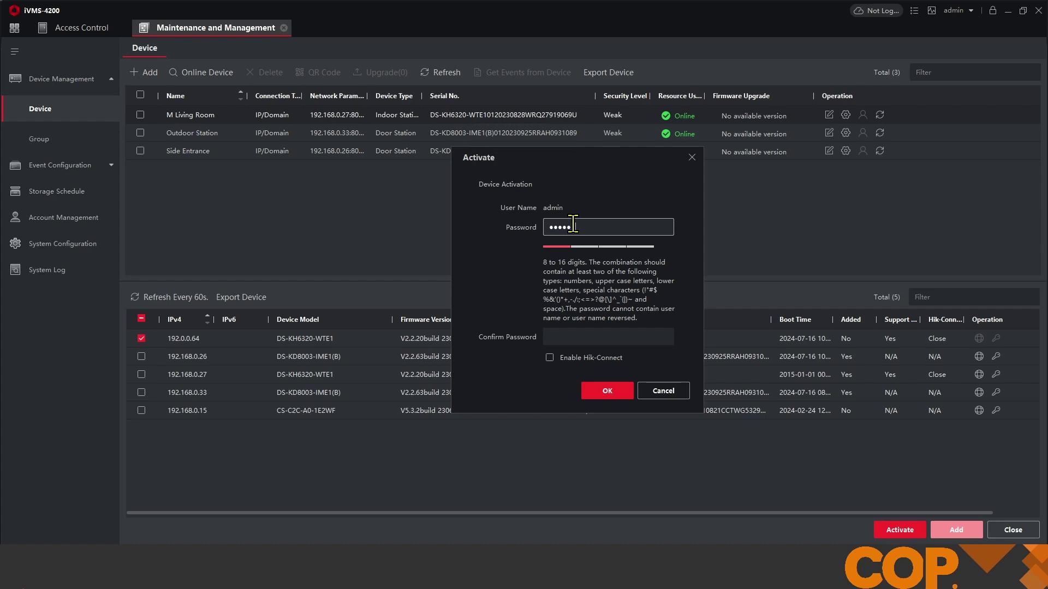
{"action": "key", "text": "Tab"}
{"action": "type", "text": "••••••••"}
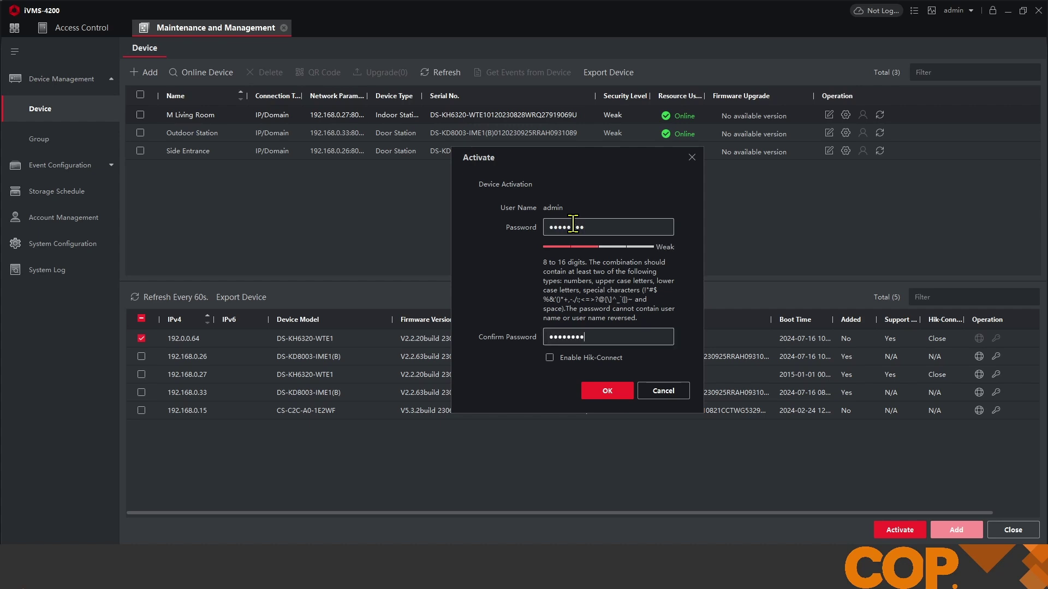
{"action": "left_click", "coordinate": [605, 390]}
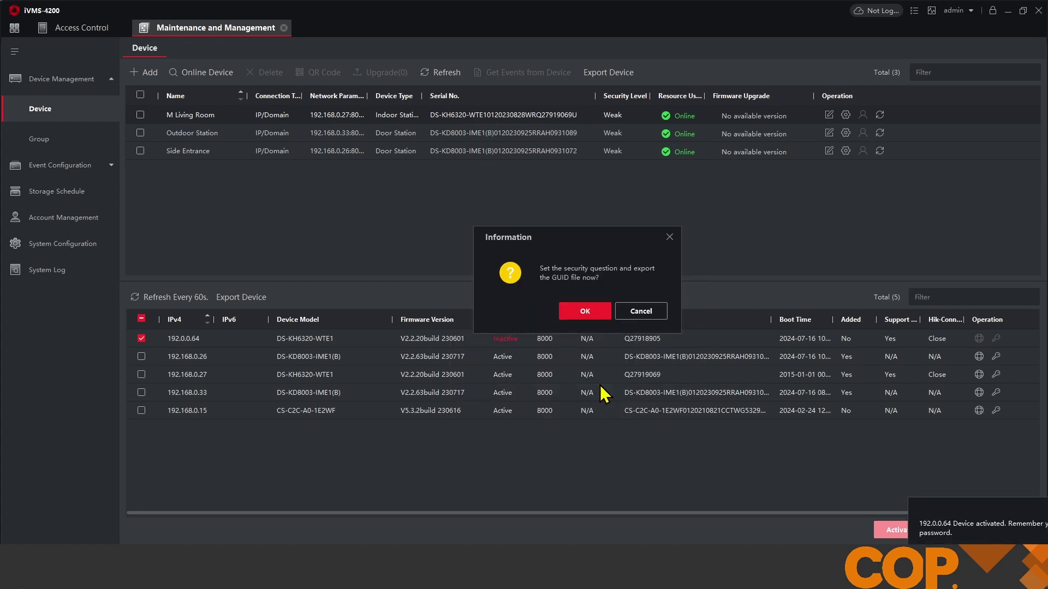
{"action": "left_click", "coordinate": [643, 313]}
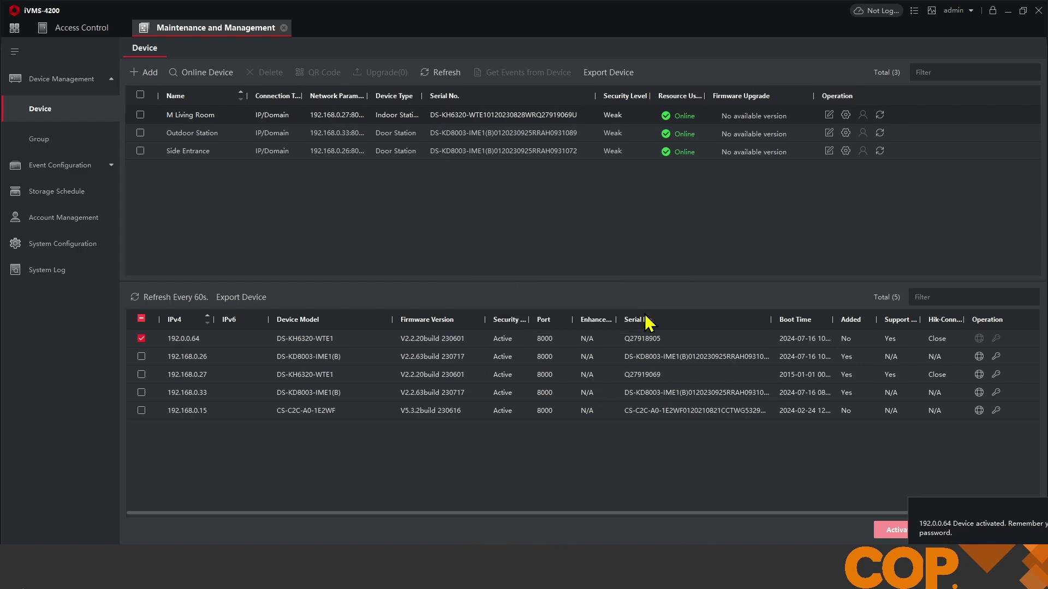
- Enable DHCP on the activated station with the device password, then refresh and select it at 192.168.0.25
{"action": "left_click", "coordinate": [980, 341]}
{"action": "left_click", "coordinate": [800, 161]}
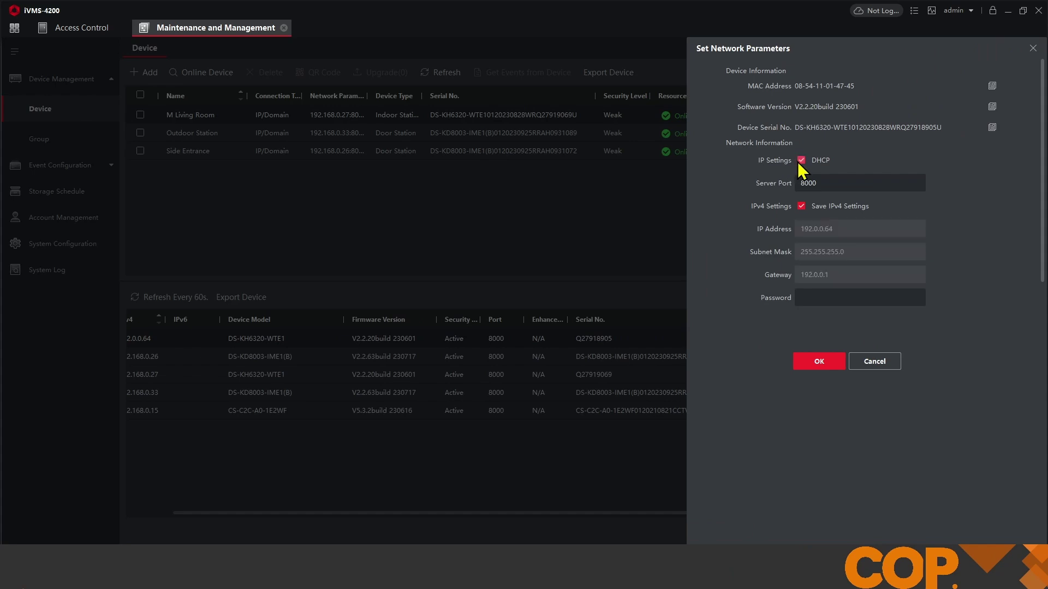
{"action": "type", "text": "12345678"}
{"action": "left_click", "coordinate": [817, 361]}
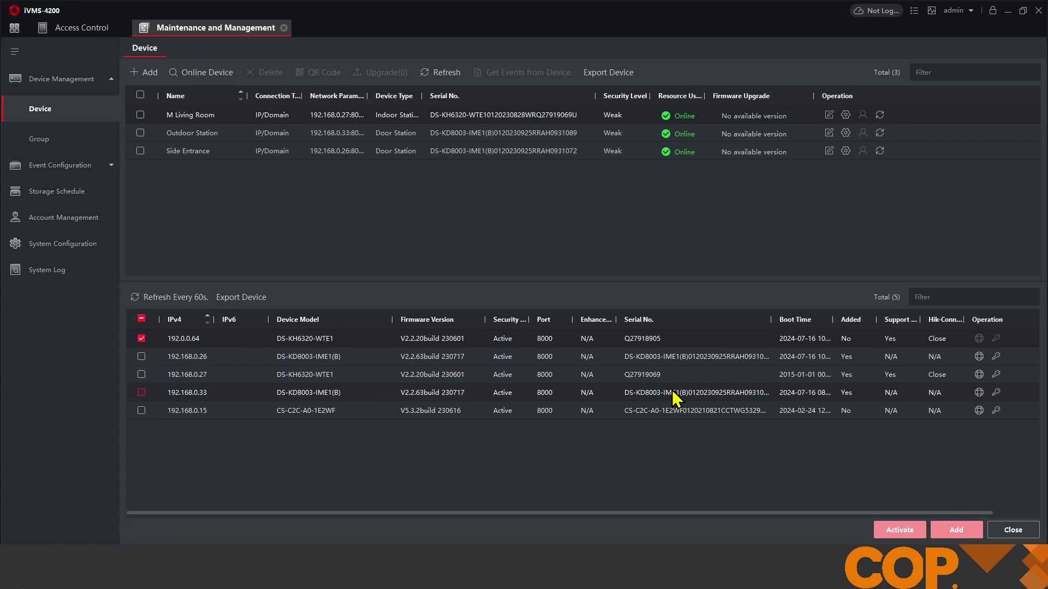
{"action": "left_click", "coordinate": [169, 303]}
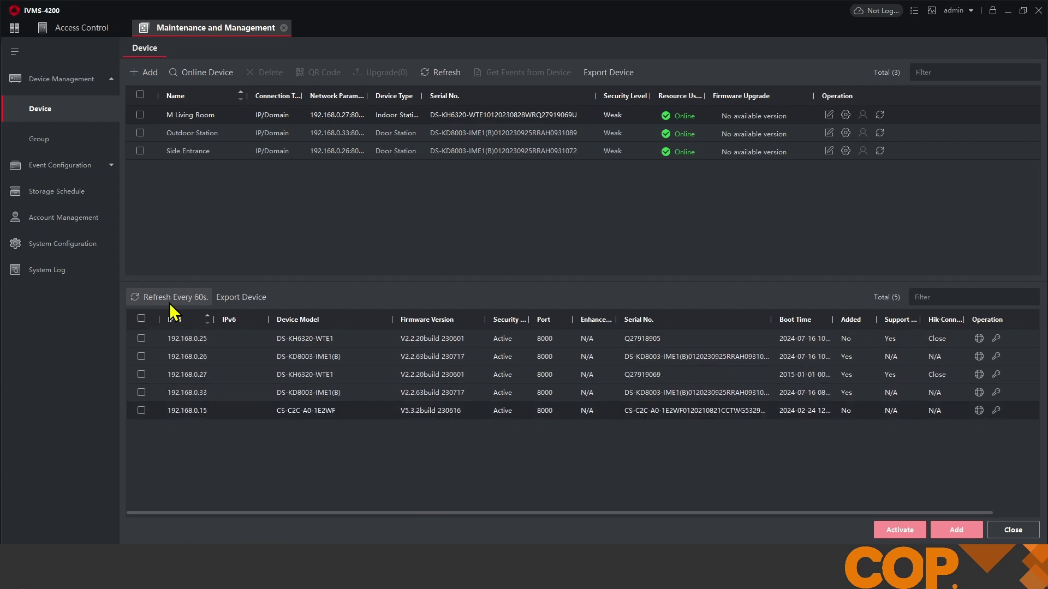
{"action": "left_click", "coordinate": [142, 339]}
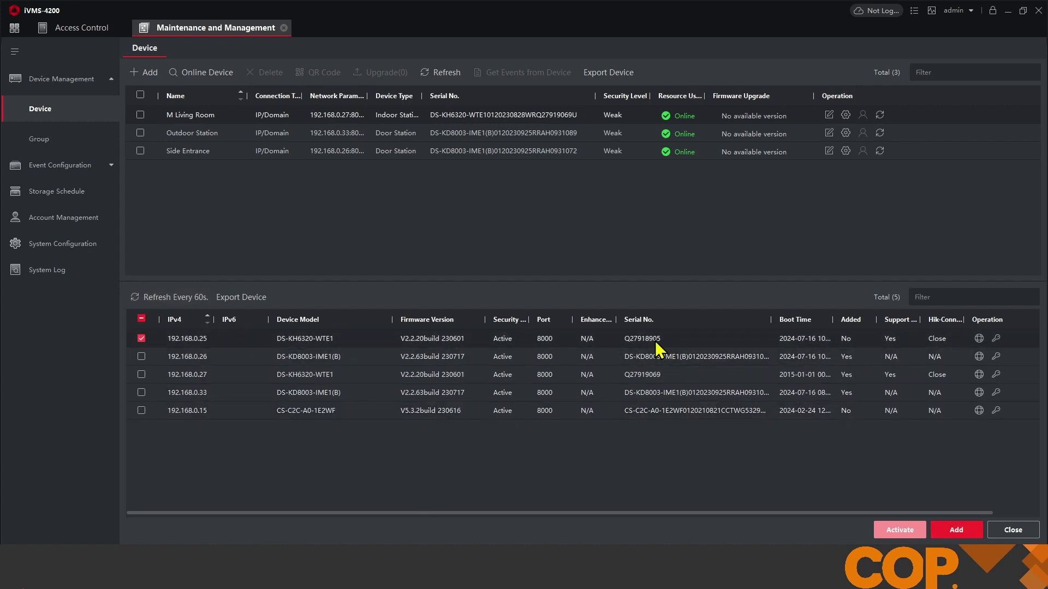
- Add the 192.168.0.25 station as 'E Kitchen' with Synchronize Time enabled
{"action": "left_click", "coordinate": [956, 530]}
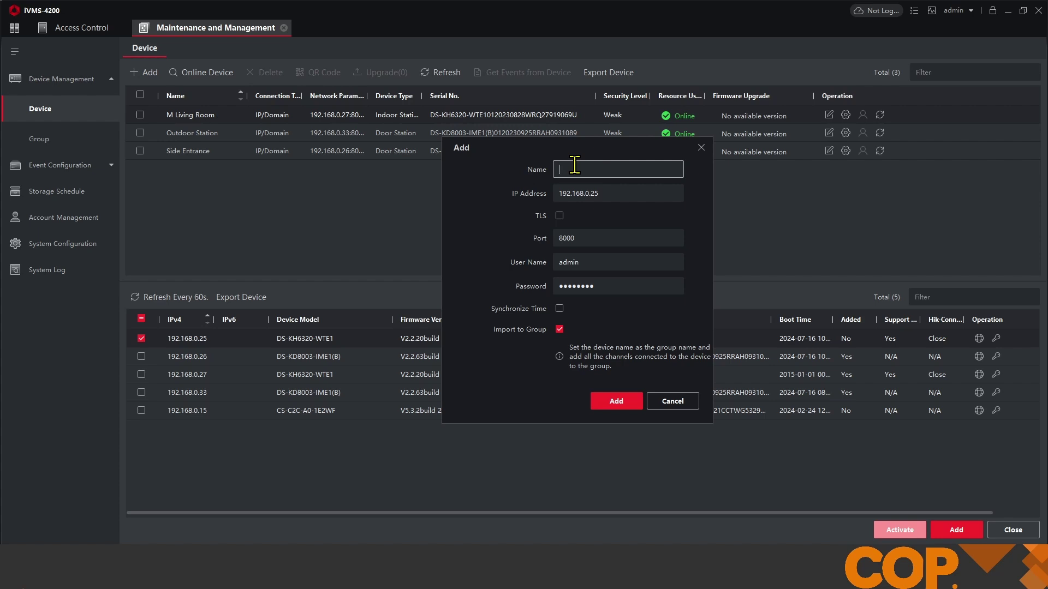
{"action": "type", "text": "E Kitchen"}
{"action": "left_click", "coordinate": [560, 309]}
{"action": "left_click", "coordinate": [617, 403]}
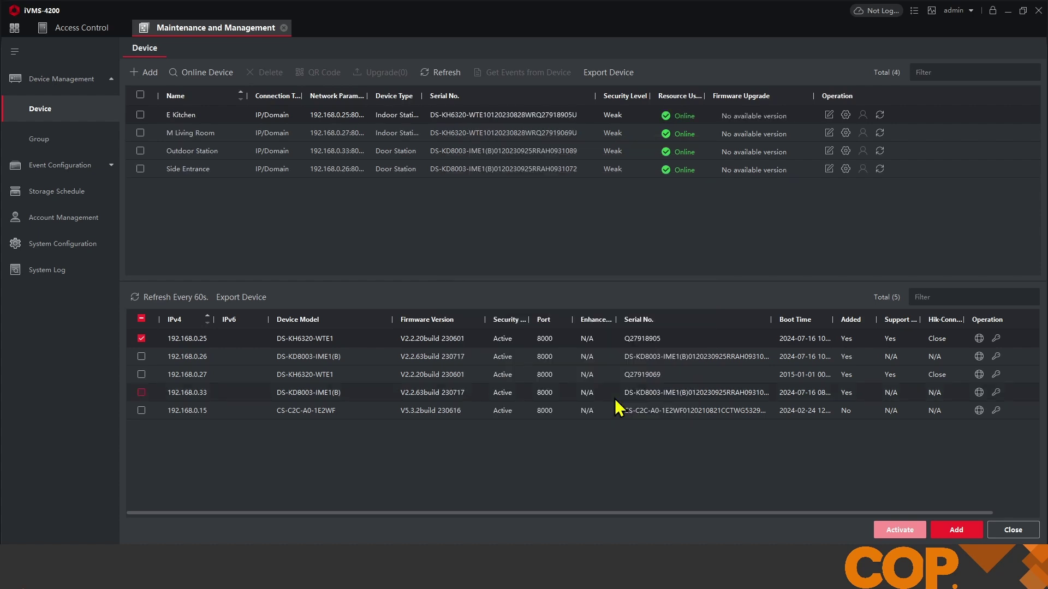
- Set E Kitchen's Group Network Settings to device type Indoor Extension, No. 1, and save
{"action": "left_click", "coordinate": [846, 115]}
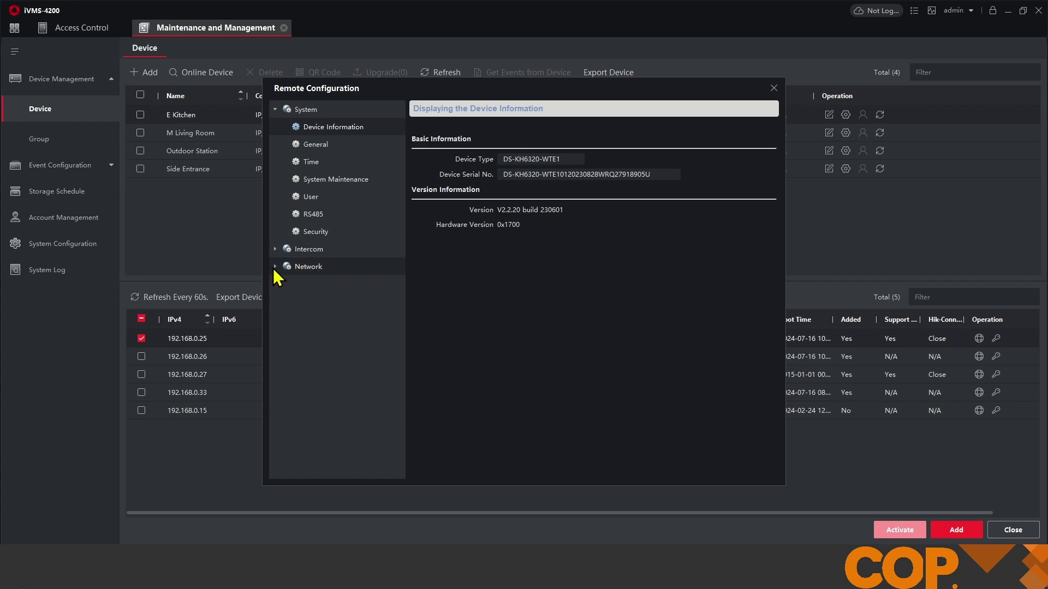
{"action": "left_click", "coordinate": [276, 267]}
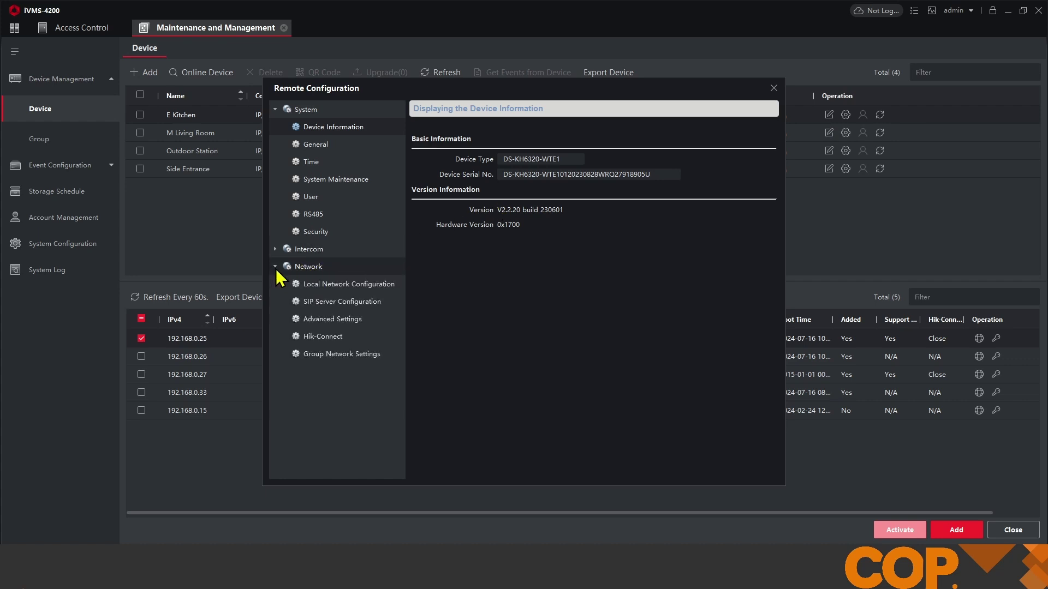
{"action": "left_click", "coordinate": [338, 360]}
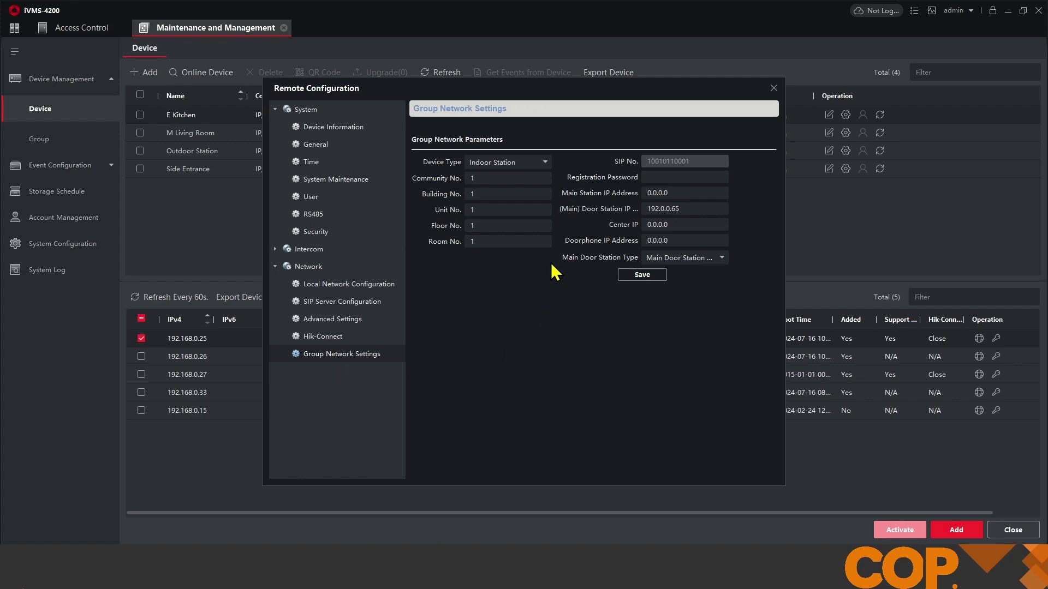
{"action": "left_click", "coordinate": [544, 163]}
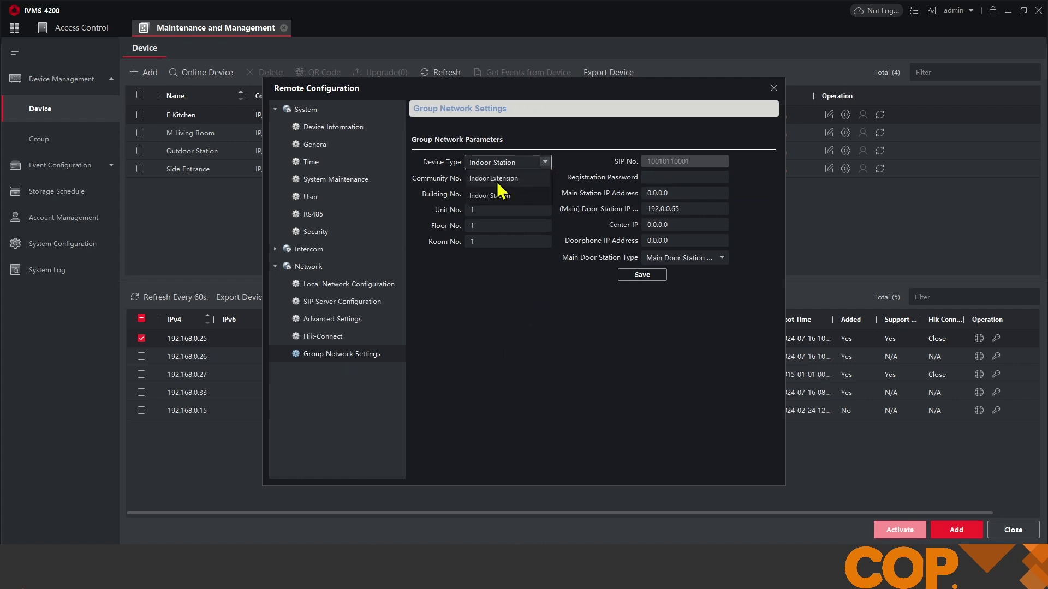
{"action": "left_click", "coordinate": [497, 181]}
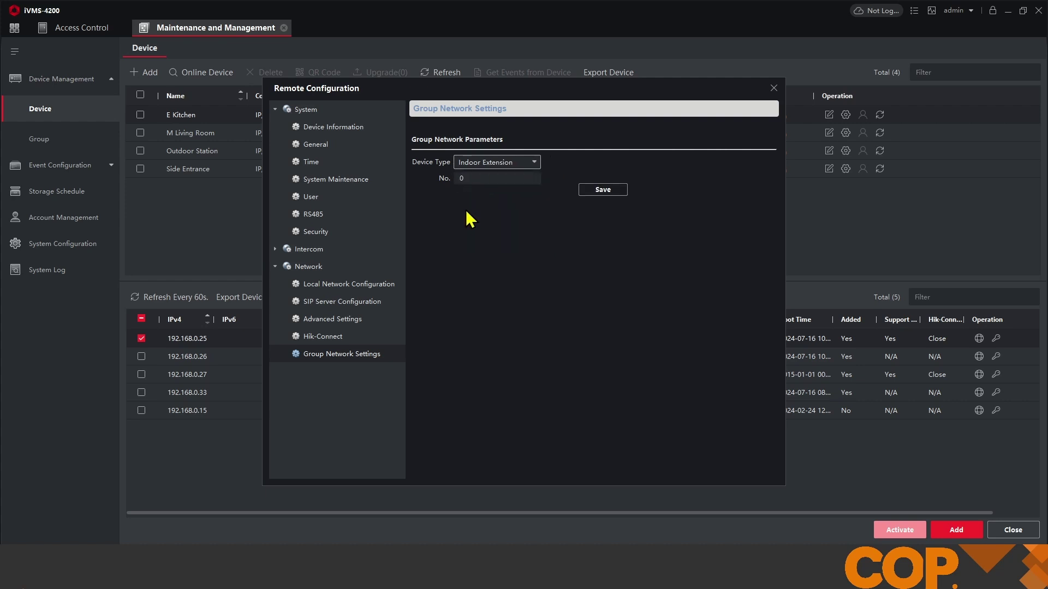
{"action": "left_click", "coordinate": [458, 179]}
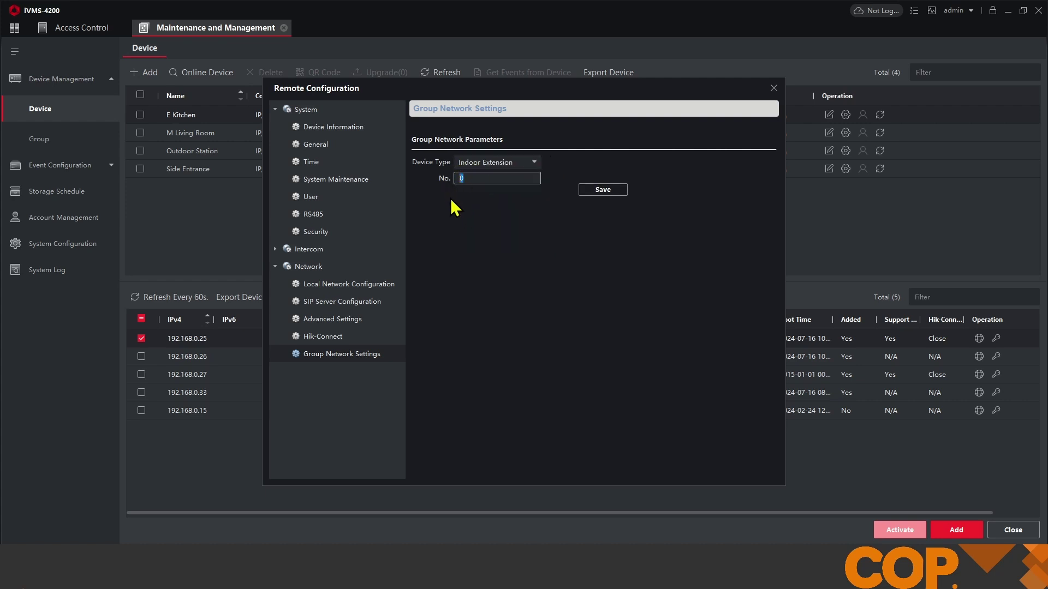
{"action": "type", "text": "1"}
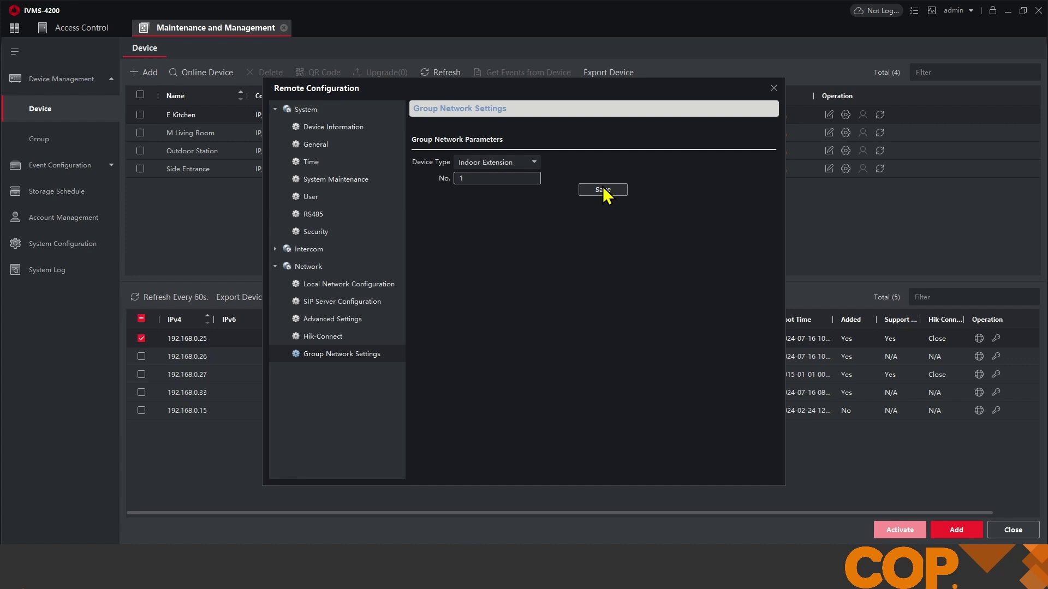
{"action": "left_click", "coordinate": [603, 189]}
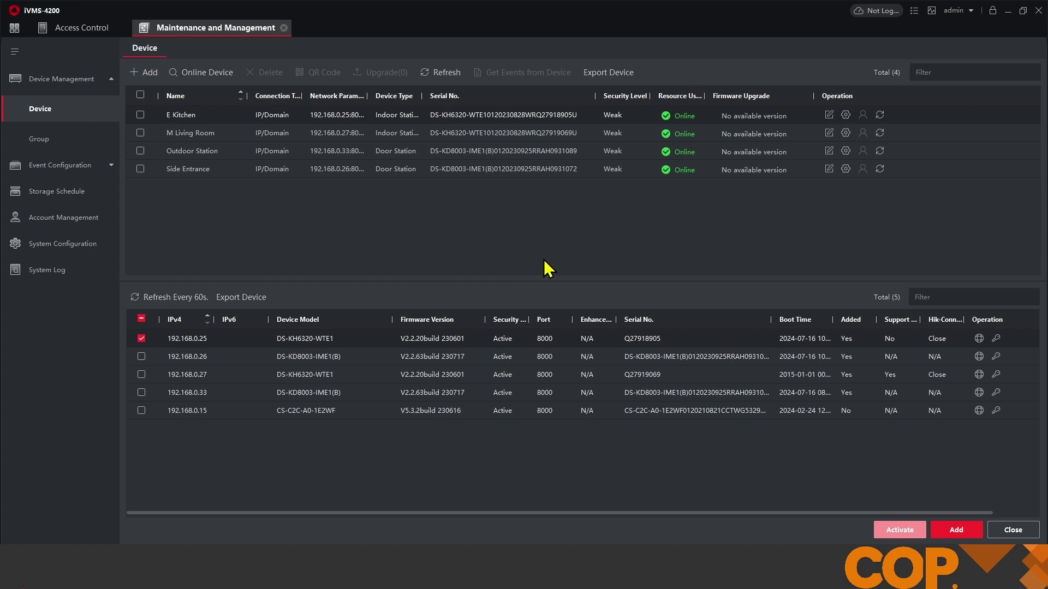
- Reopen E Kitchen's Group Network Settings under Remote Configuration > Network
{"action": "left_click", "coordinate": [845, 115]}
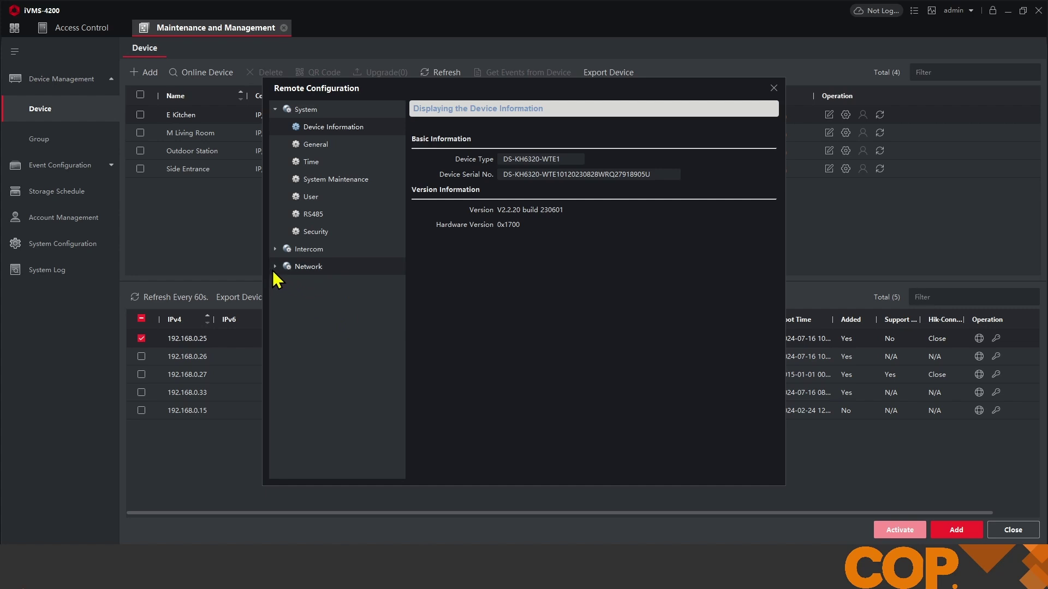
{"action": "left_click", "coordinate": [274, 267]}
{"action": "left_click", "coordinate": [342, 322]}
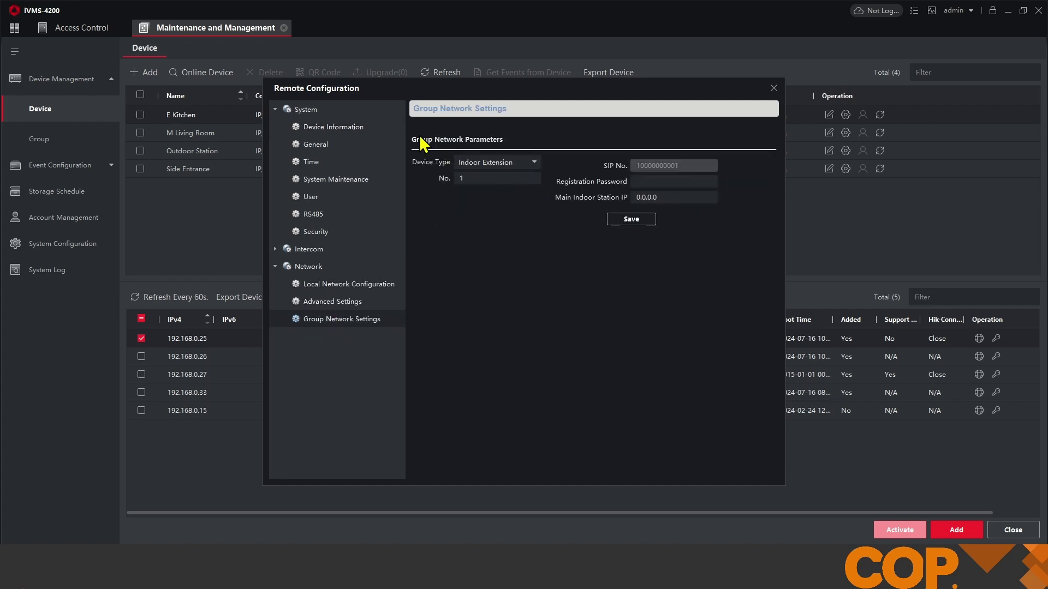
{"action": "left_click_drag", "start_coordinate": [378, 90], "coordinate": [272, 151]}
- Enter the registration password, set Main Indoor Station IP to 192.168.0.27, and save
{"action": "left_click", "coordinate": [546, 243]}
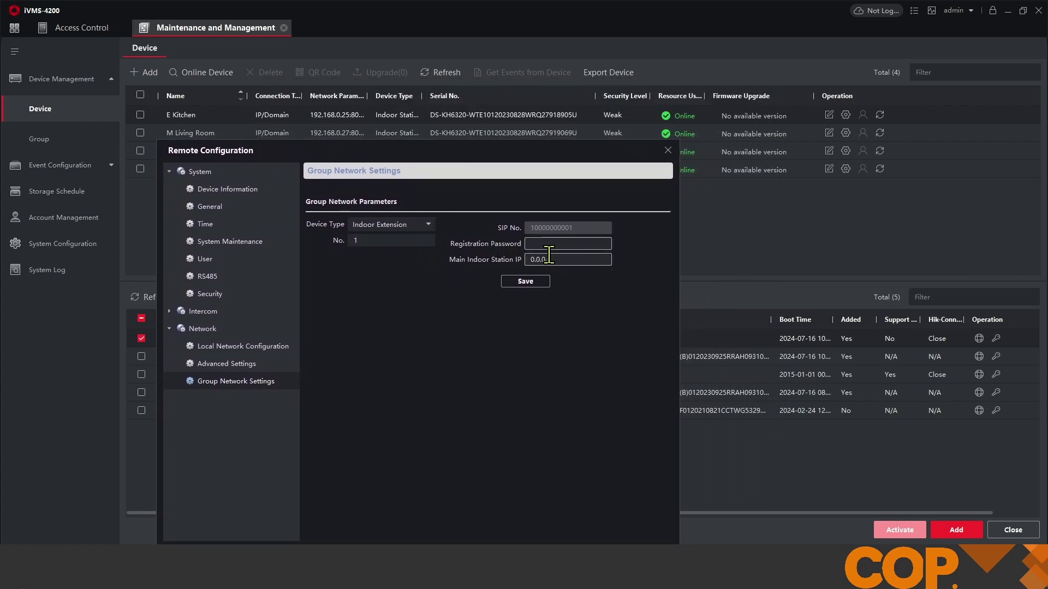
{"action": "type", "text": "•••••••"}
{"action": "key", "text": "ctrl+a"}
{"action": "type", "text": "••••••••"}
{"action": "left_click", "coordinate": [565, 259]}
{"action": "key", "text": "ctrl+a"}
{"action": "type", "text": "192.168.0.27"}
{"action": "left_click", "coordinate": [516, 282]}
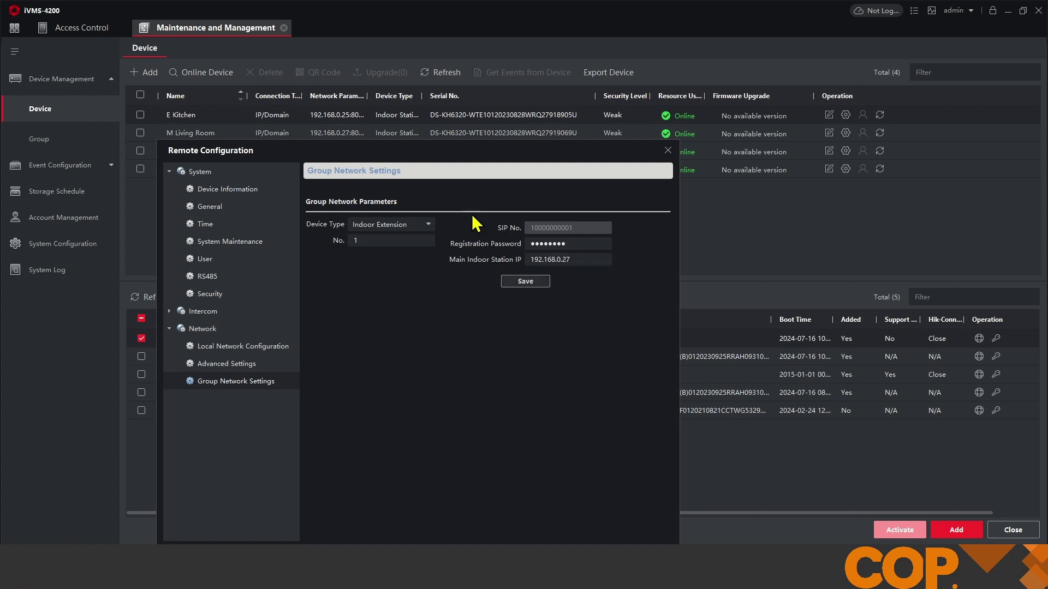
{"action": "left_click_drag", "start_coordinate": [445, 152], "coordinate": [529, 99]}
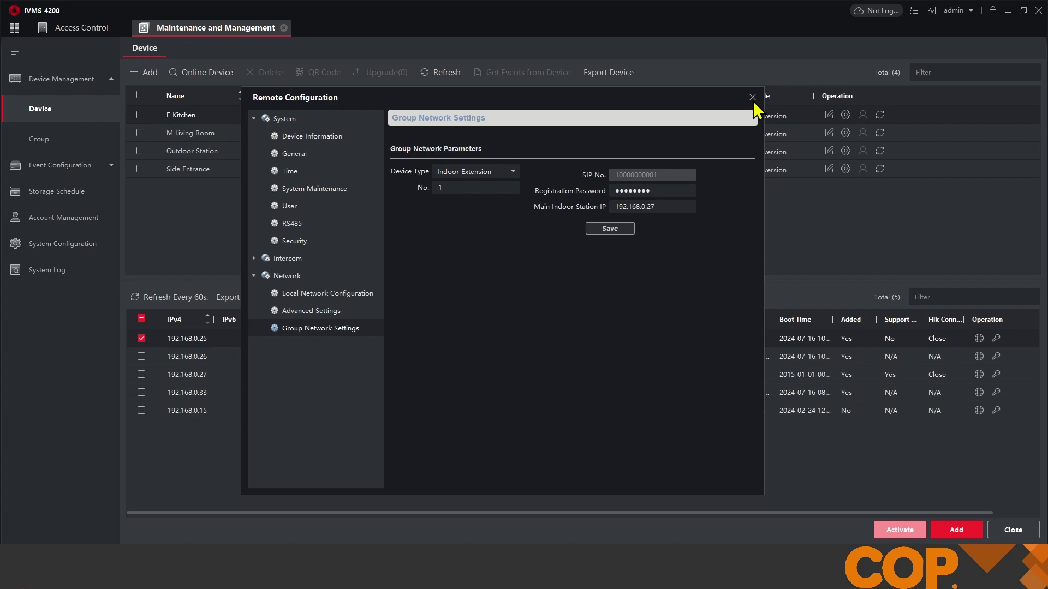
- Close E Kitchen's Remote Configuration window
{"action": "left_click", "coordinate": [752, 98]}
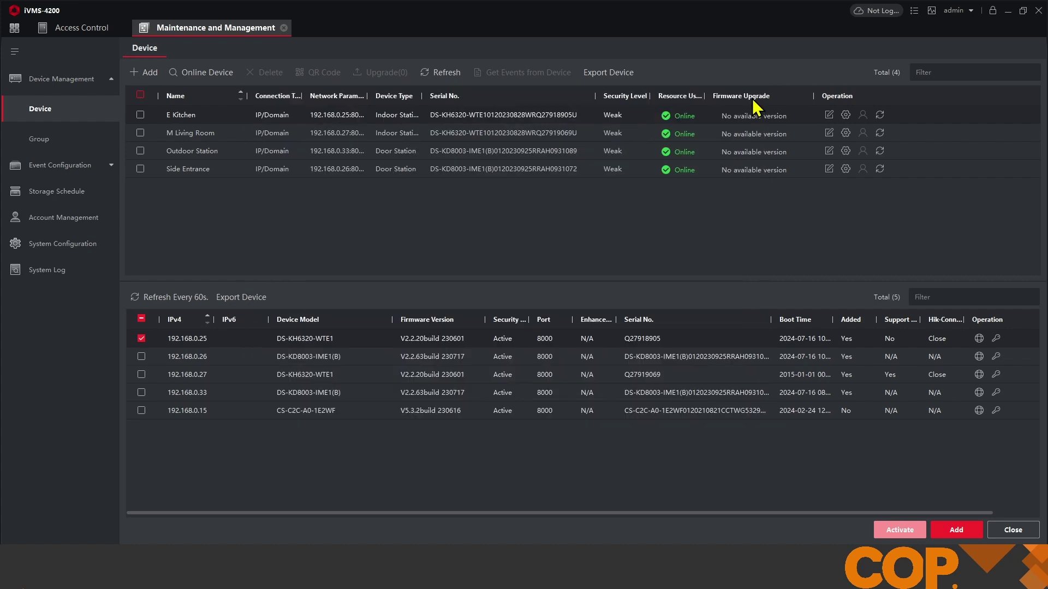